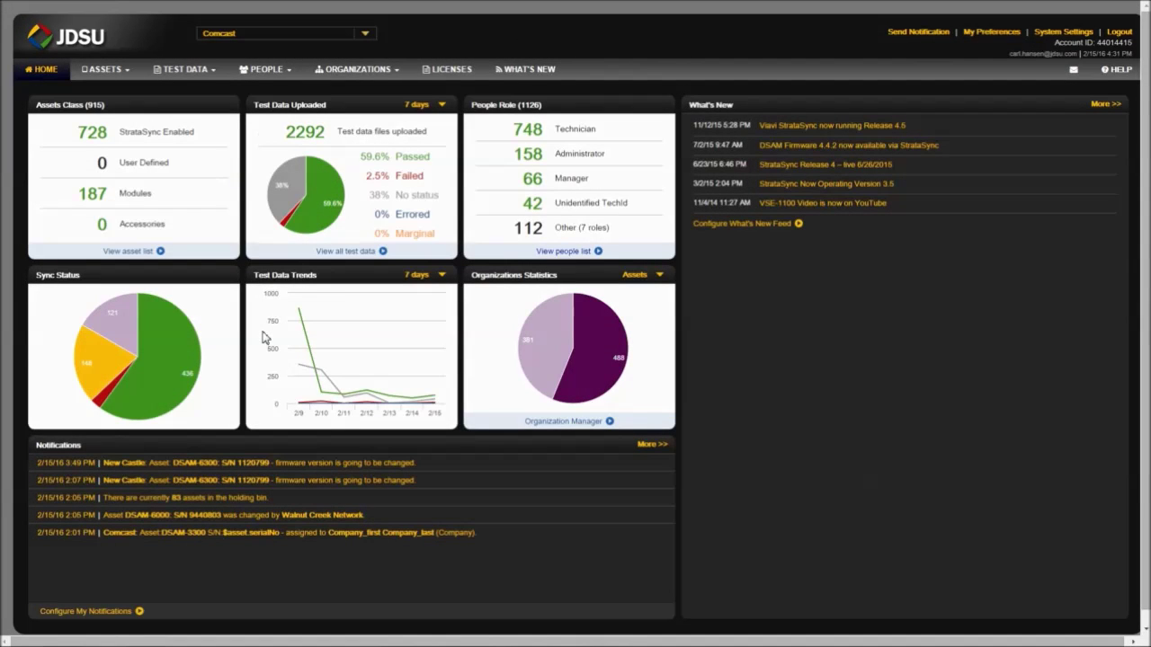
Open the Philadelphia Template from the DSAM templates under ASSETS > Manage Templates.
{"action": "left_click", "coordinate": [106, 74]}
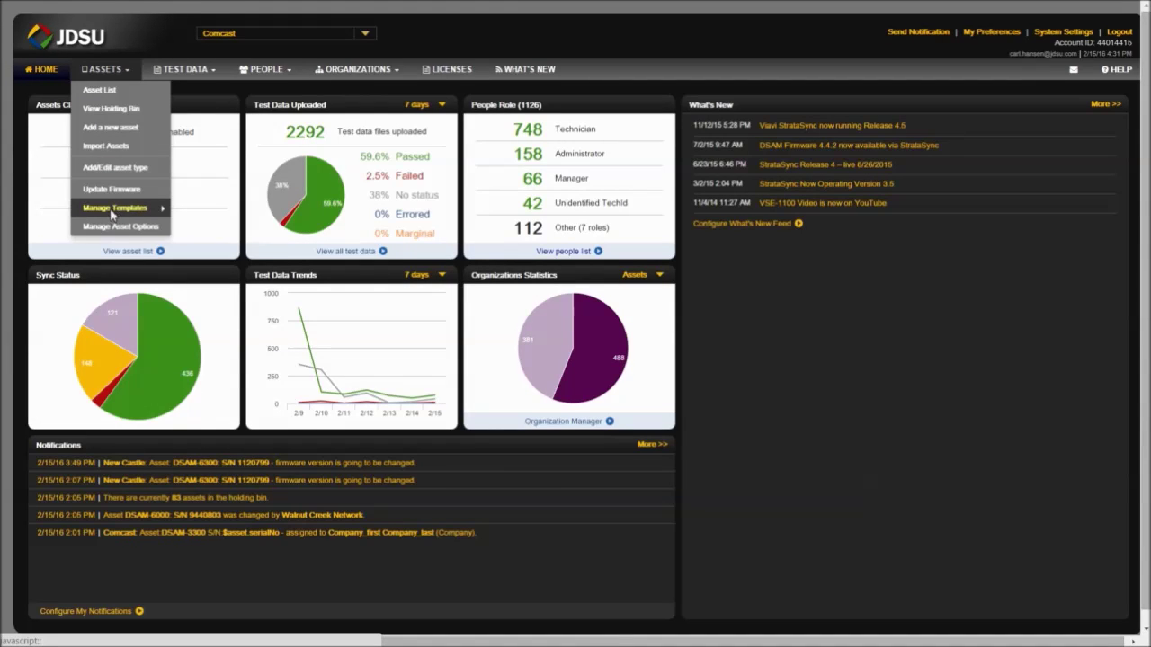
{"action": "mouse_move", "coordinate": [113, 212]}
{"action": "left_click", "coordinate": [194, 299]}
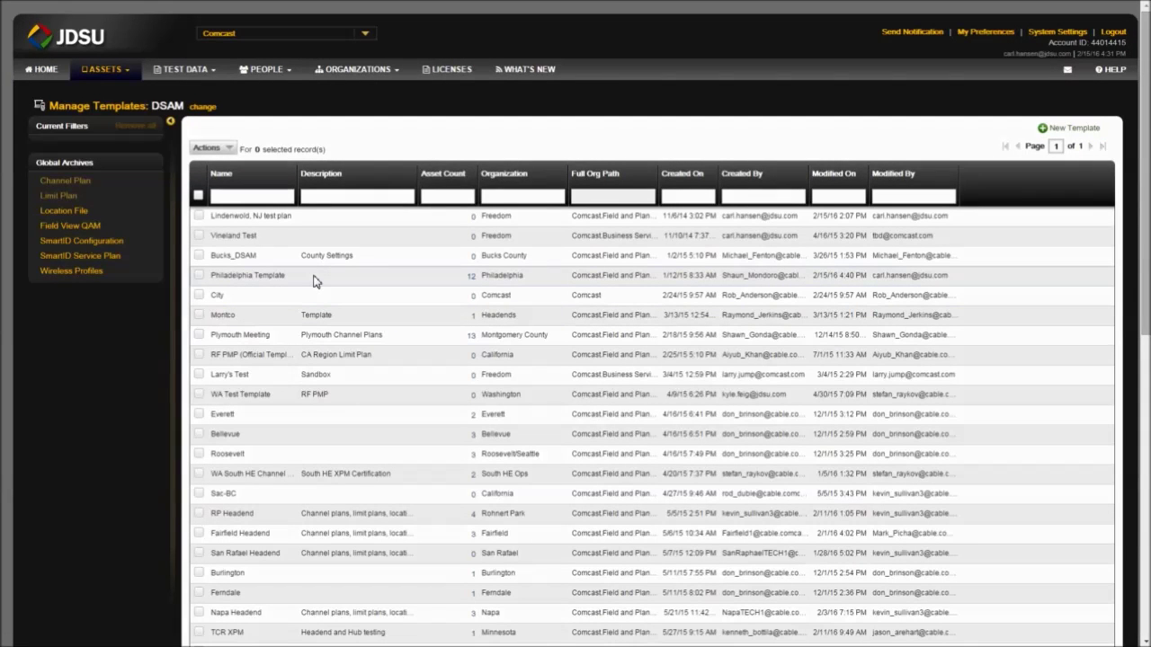
{"action": "left_click", "coordinate": [313, 281]}
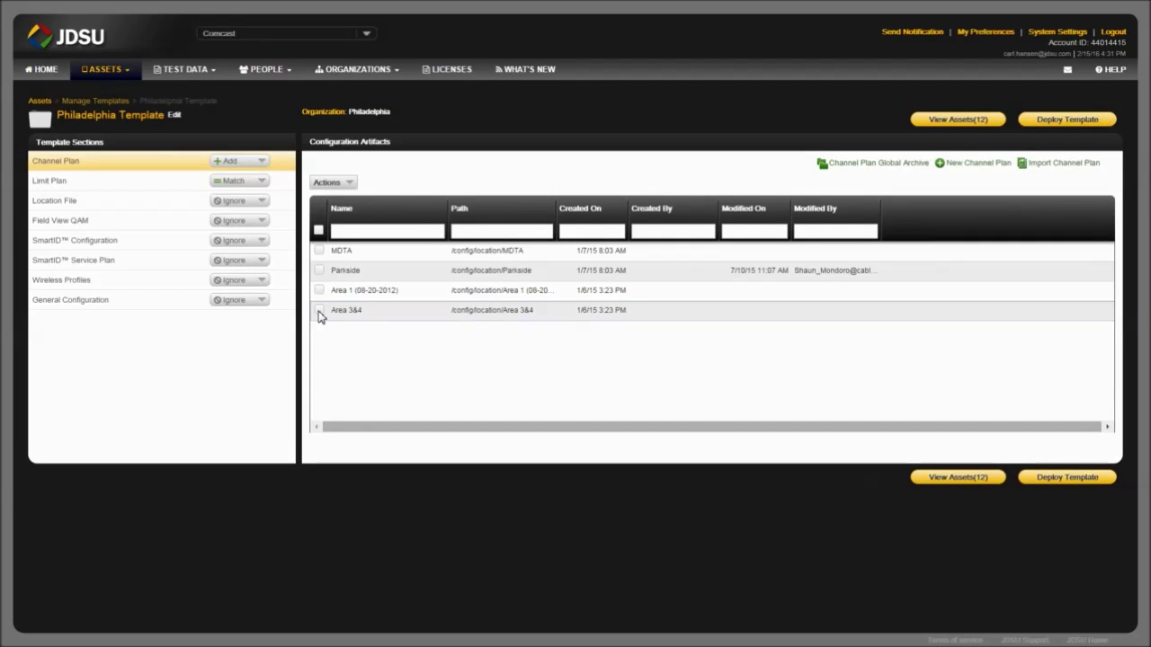
Duplicate the Area 3&4 channel plan as a new plan named 'Area 3&4 - DOCSIS 3-1'.
{"action": "left_click", "coordinate": [319, 311]}
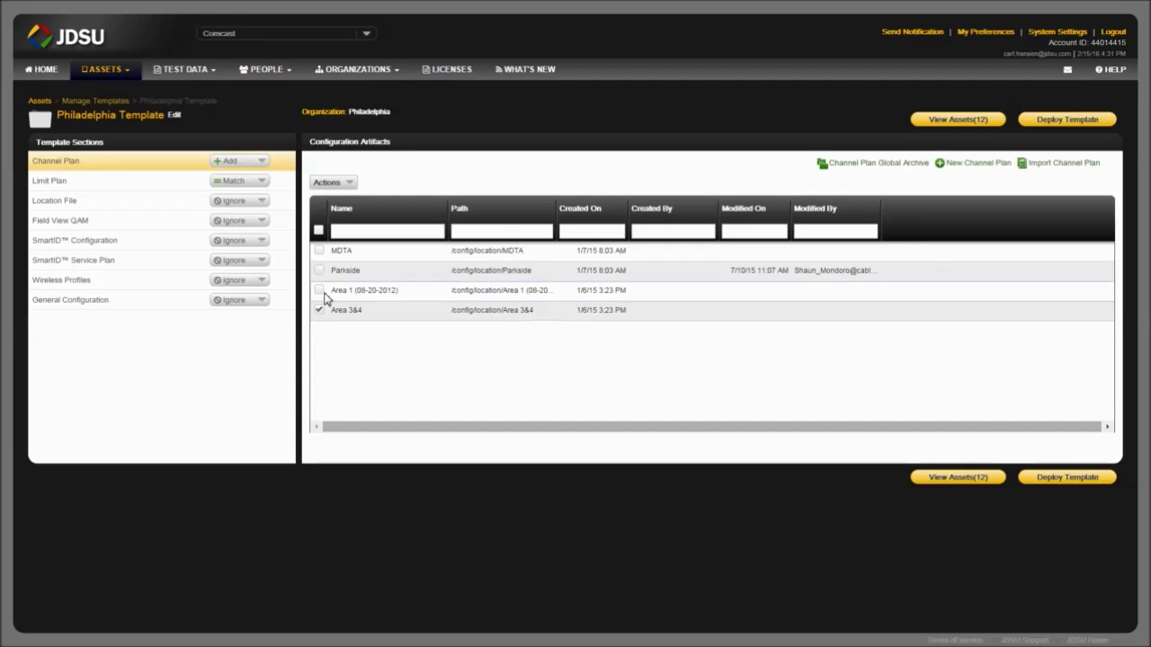
{"action": "left_click", "coordinate": [332, 182]}
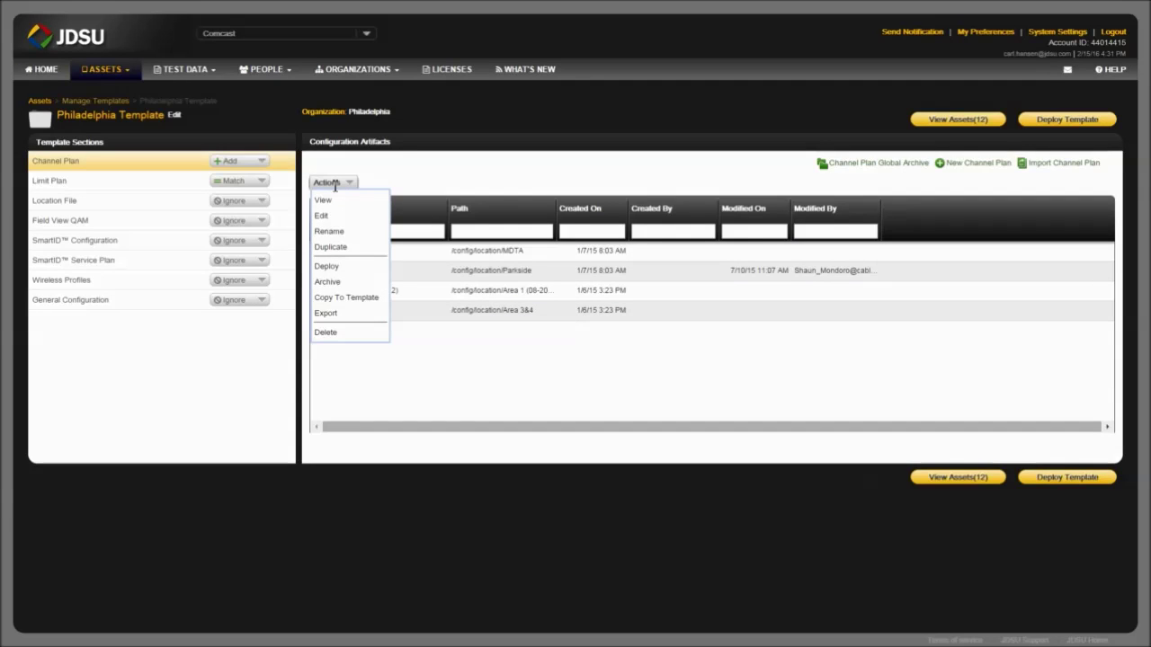
{"action": "left_click", "coordinate": [339, 256]}
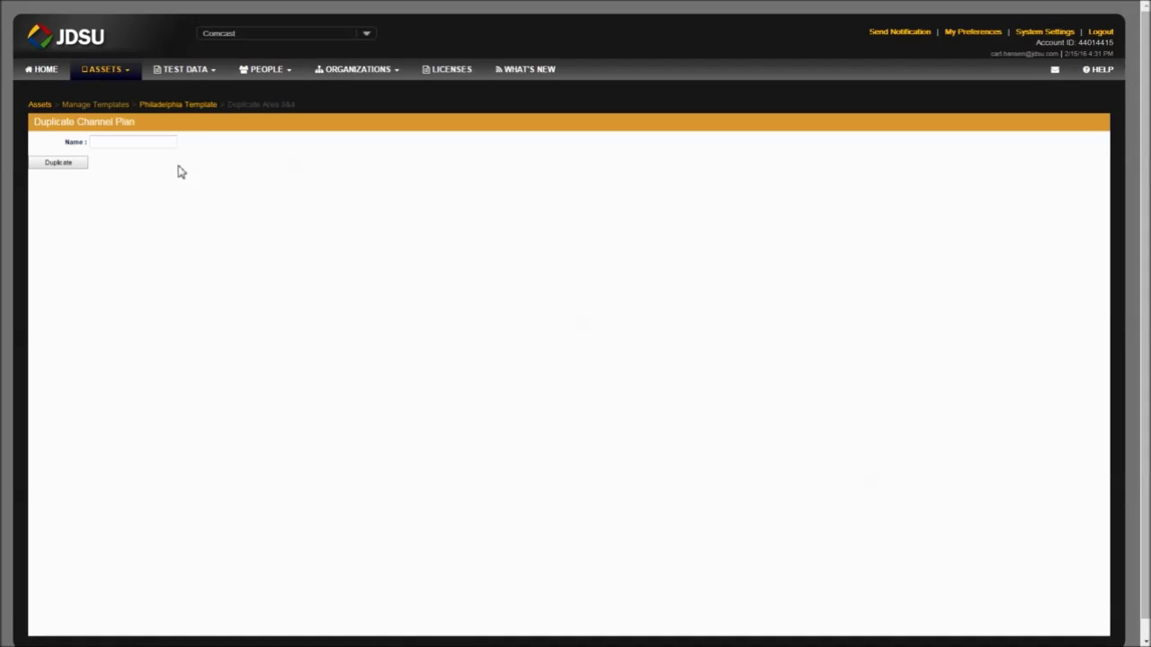
{"action": "left_click", "coordinate": [132, 145]}
{"action": "type", "text": "Area"}
{"action": "type", "text": " 4&5"}
{"action": "key", "text": "BackSpace"}
{"action": "key", "text": "BackSpace"}
{"action": "key", "text": "BackSpace"}
{"action": "type", "text": "3&"}
{"action": "type", "text": "4 - DC3"}
{"action": "type", "text": "IS"}
{"action": "type", "text": " 3-1"}
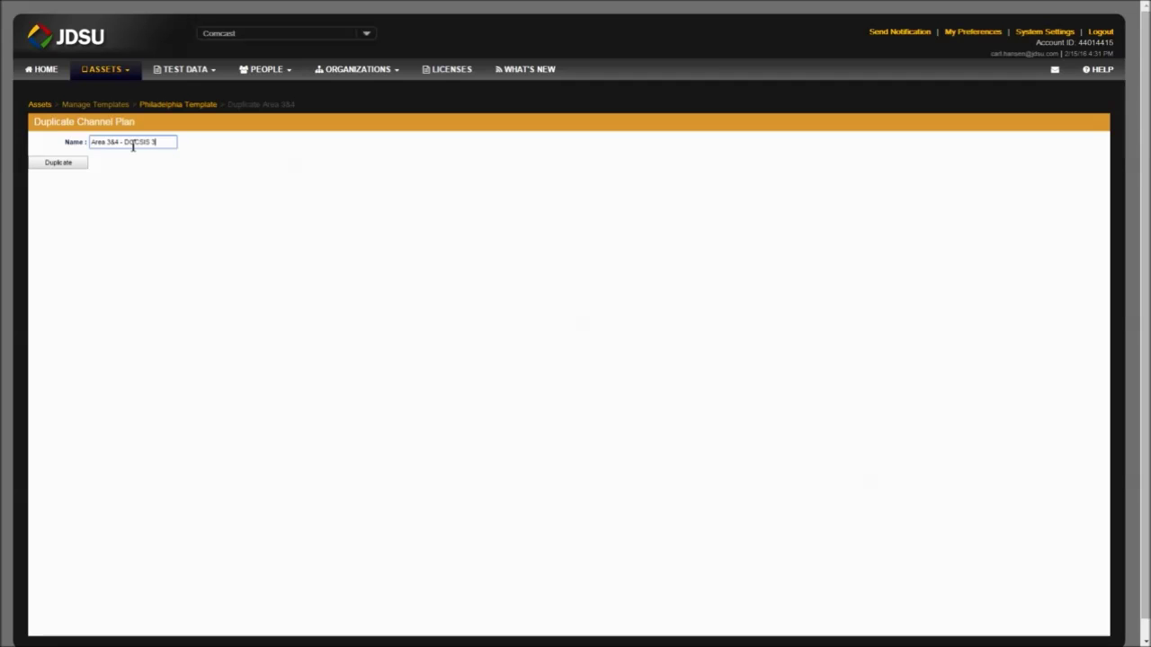
{"action": "left_click", "coordinate": [58, 163]}
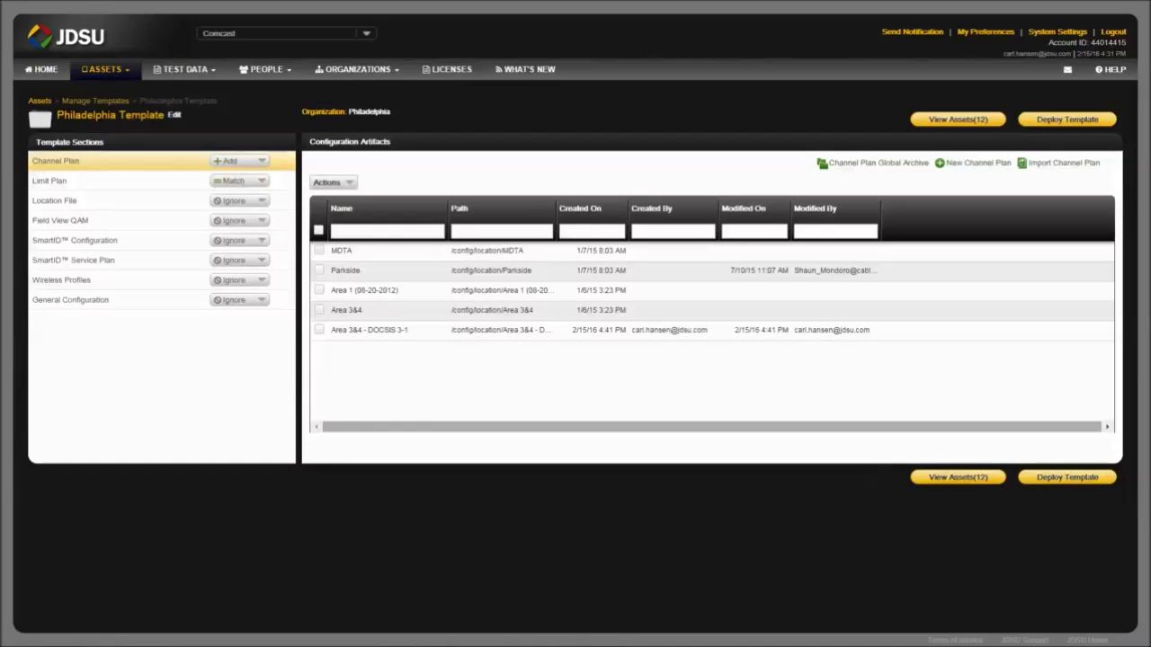
Open the edit page of the 'Area 3&4 - DOCSIS 3-1' plan with Actions > Edit.
{"action": "left_click", "coordinate": [321, 331]}
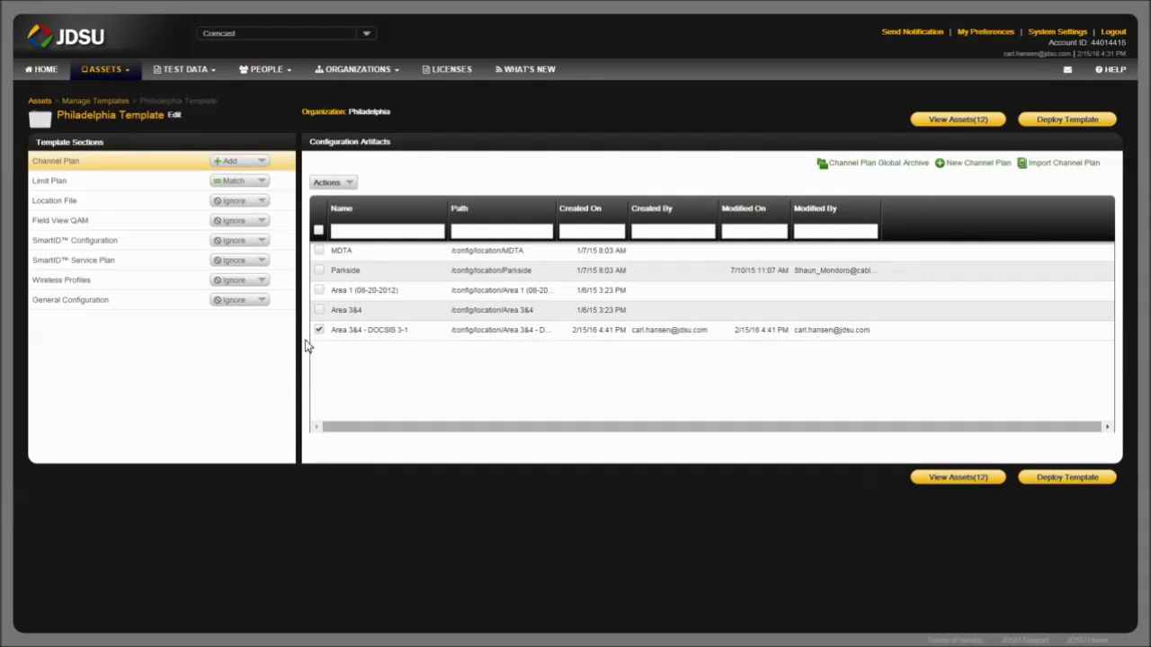
{"action": "left_click", "coordinate": [332, 183]}
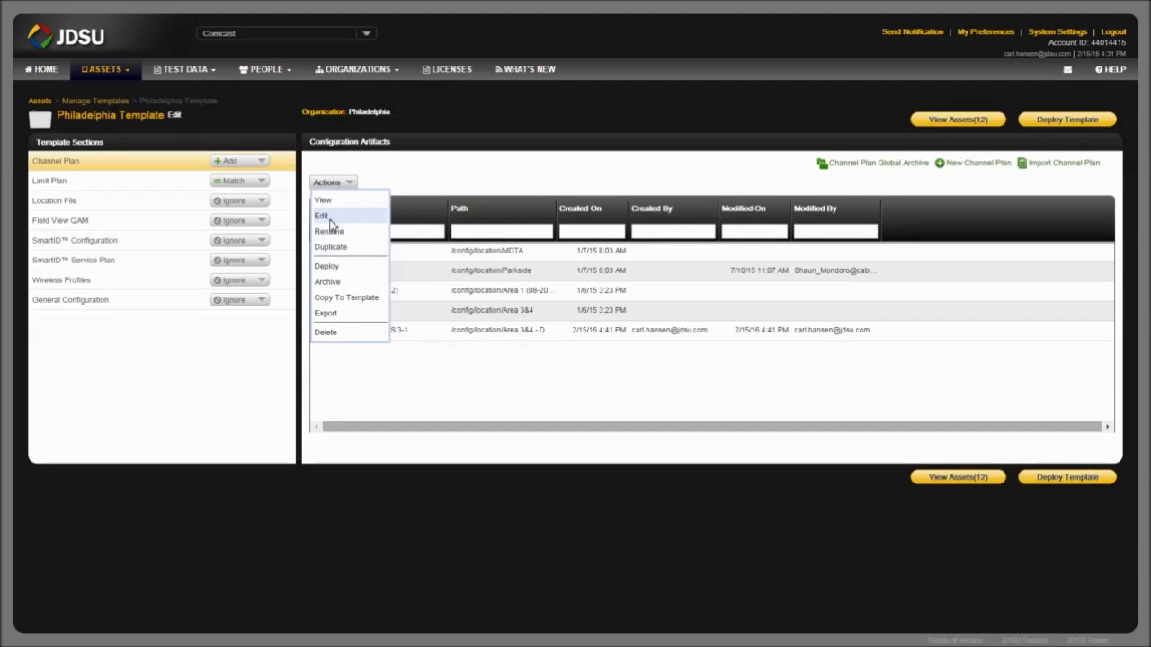
{"action": "left_click", "coordinate": [330, 222]}
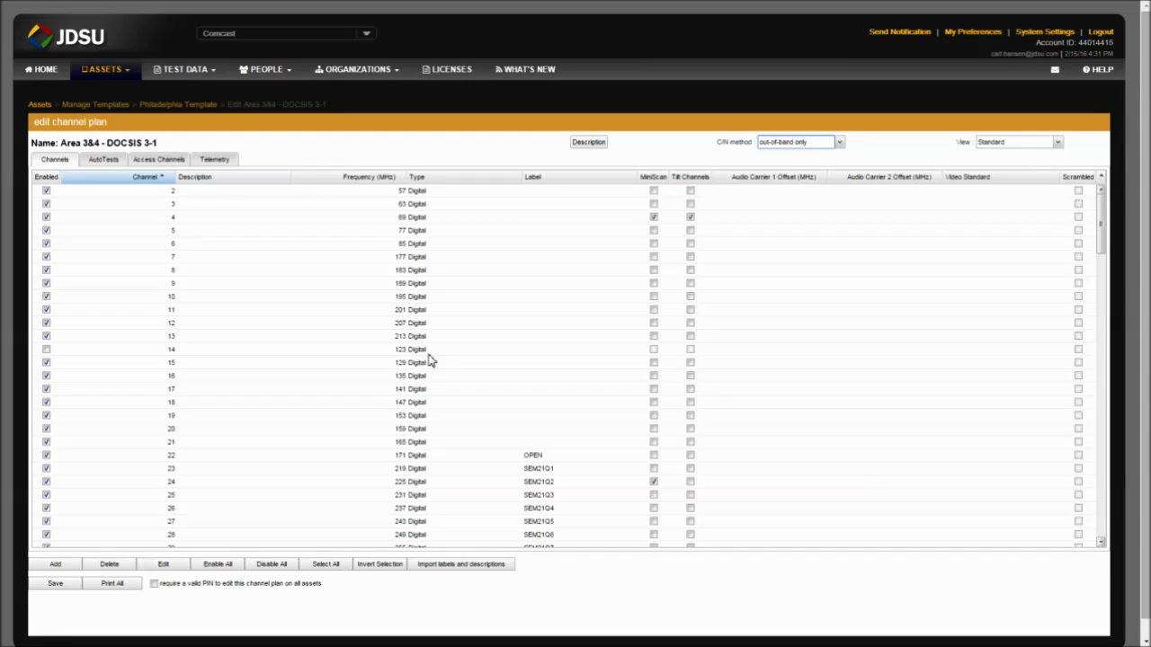
Scroll the channel table down until channels 126–140 are visible.
{"action": "scroll", "coordinate": [307, 365], "scroll_direction": "down", "scroll_amount": 5}
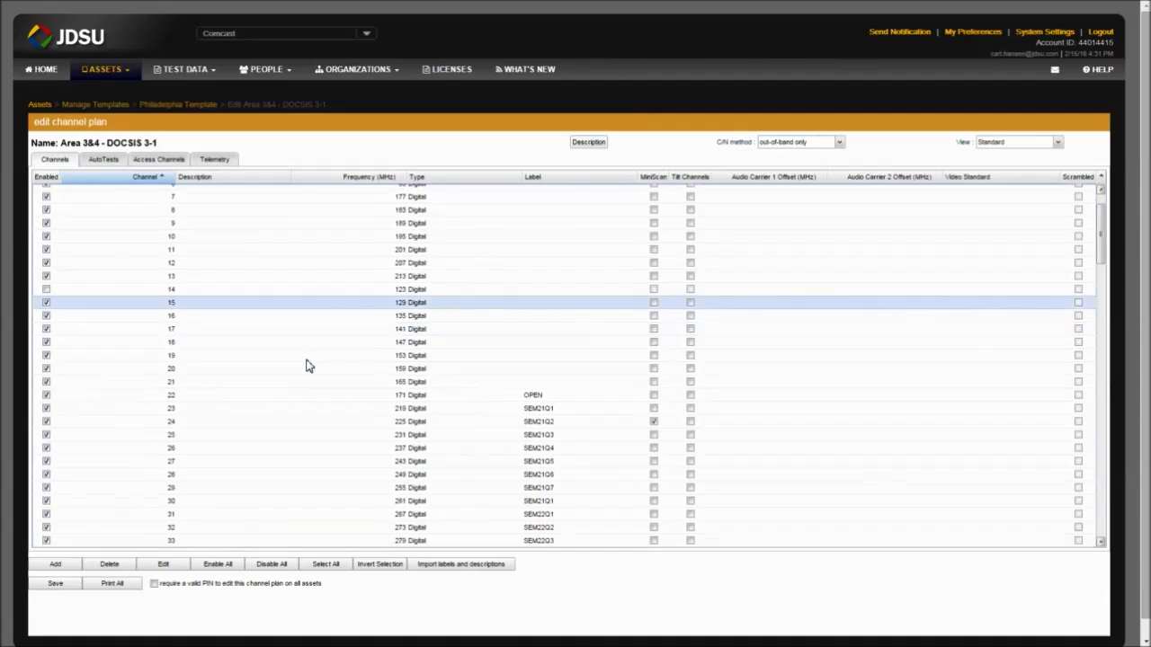
{"action": "scroll", "coordinate": [307, 365], "scroll_direction": "down", "scroll_amount": 5}
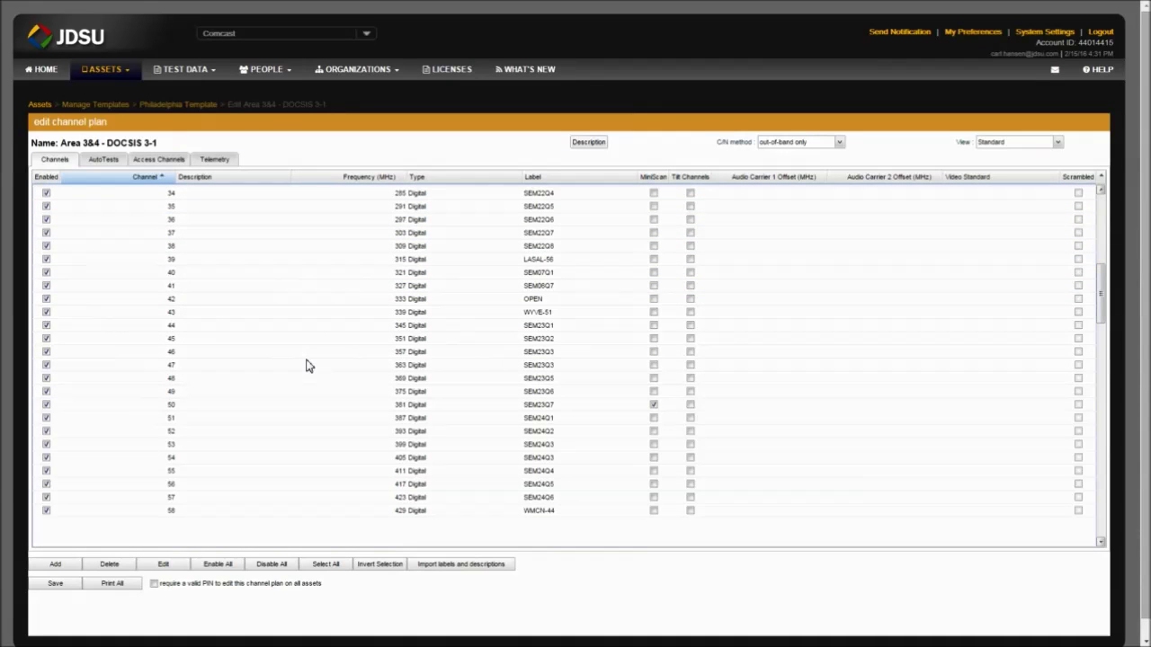
{"action": "scroll", "coordinate": [307, 365], "scroll_direction": "down", "scroll_amount": 8}
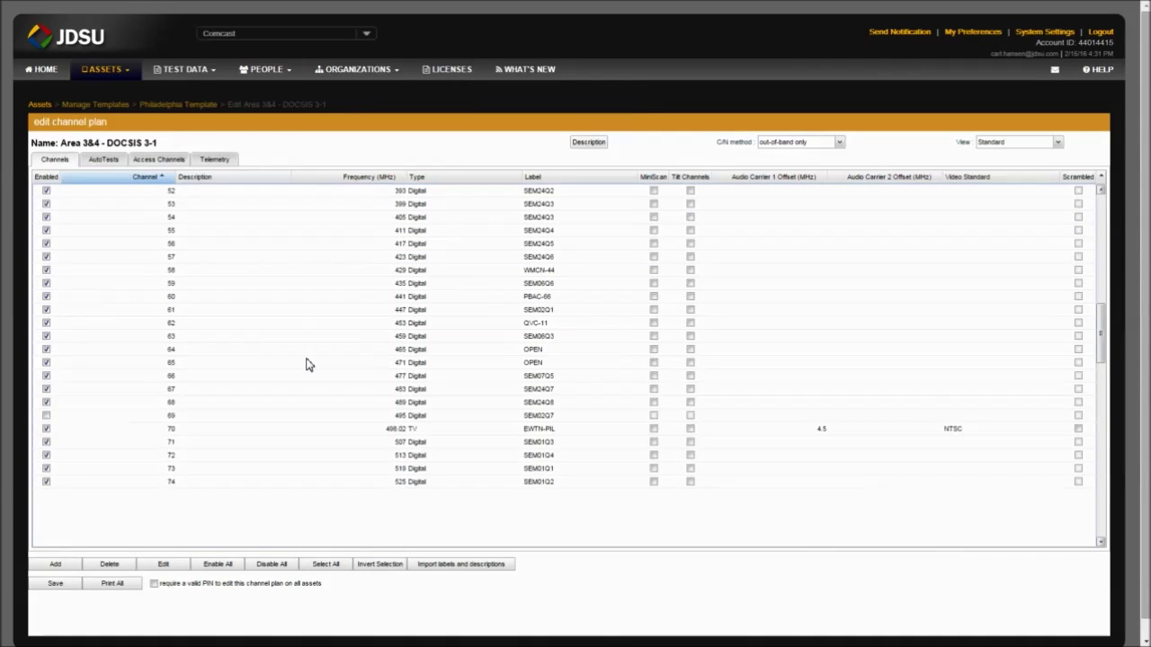
{"action": "scroll", "coordinate": [306, 365], "scroll_direction": "down", "scroll_amount": 7}
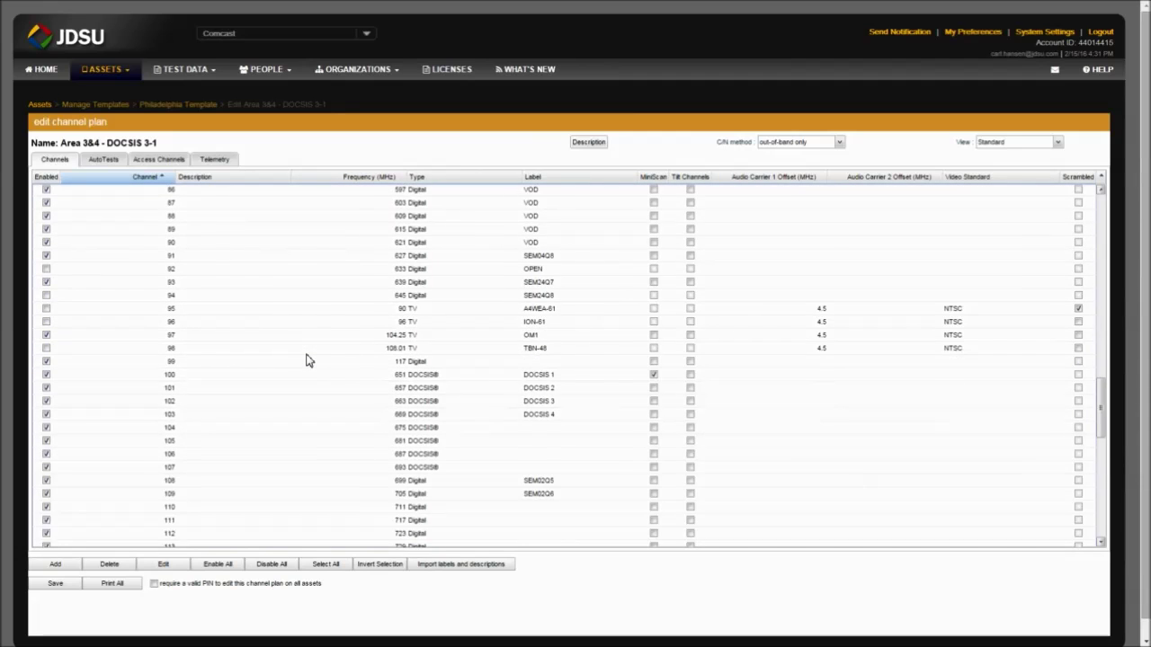
{"action": "scroll", "coordinate": [307, 357], "scroll_direction": "down", "scroll_amount": 3}
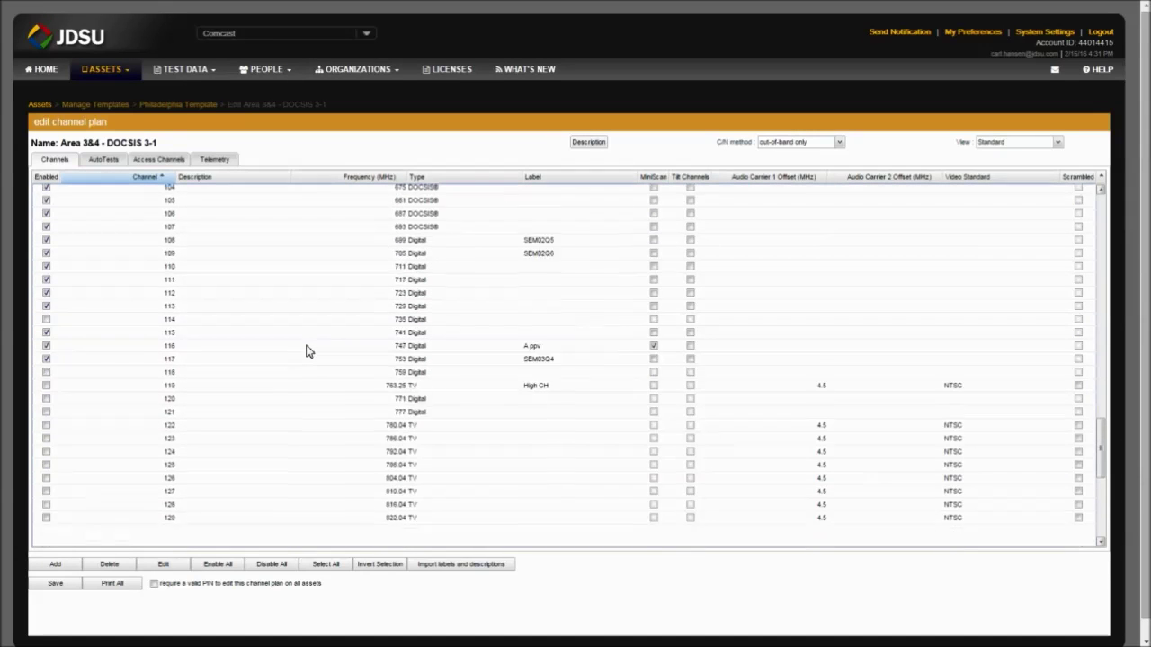
{"action": "scroll", "coordinate": [306, 351], "scroll_direction": "down", "scroll_amount": 2}
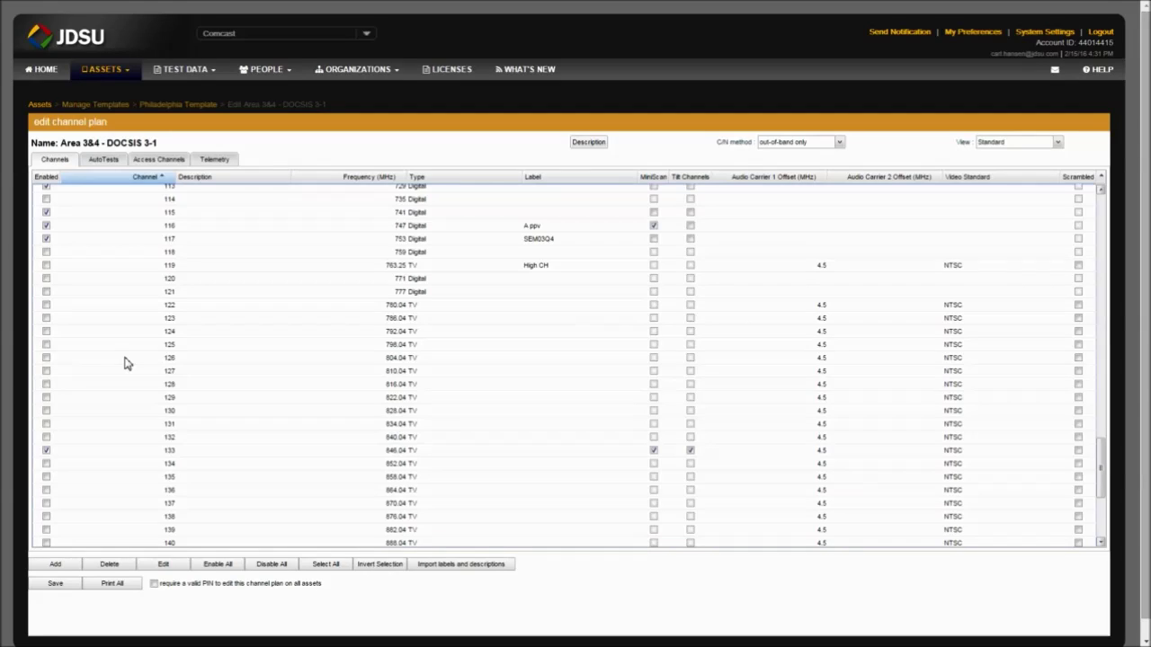
Select the rows for channels 127 through 141 in the channel table.
{"action": "left_click", "coordinate": [127, 361]}
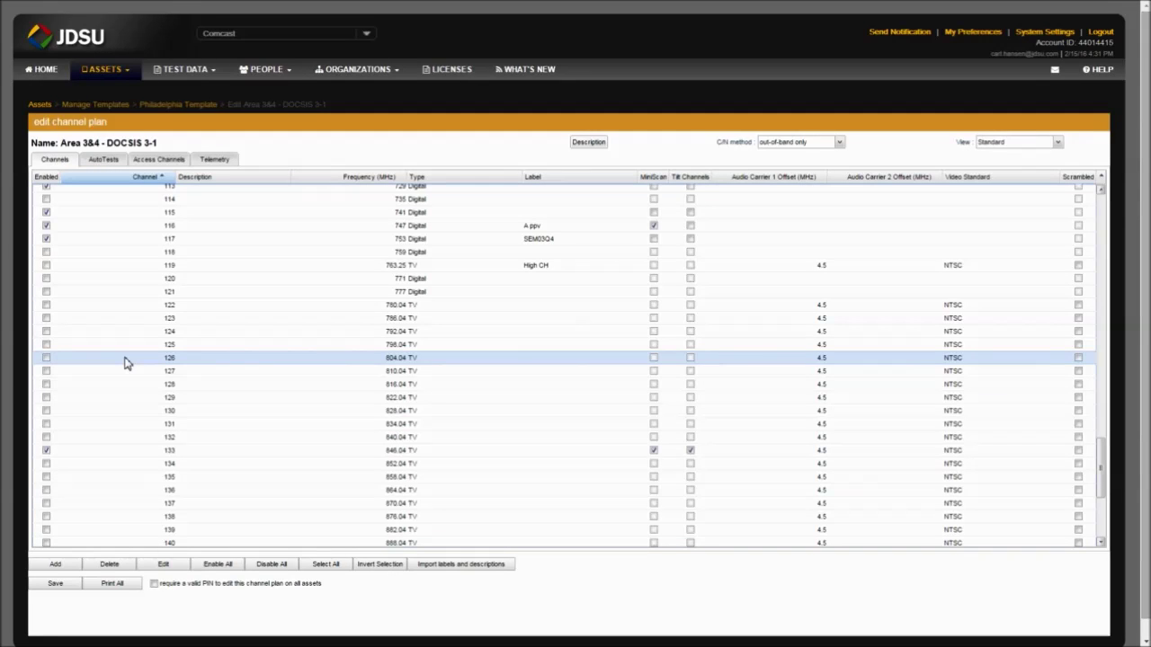
{"action": "key", "text": "shift+Down"}
{"action": "key", "text": "shift+Down"}
{"action": "key", "text": "shift+Down"}
{"action": "key", "text": "shift+Down"}
{"action": "key", "text": "shift+Down"}
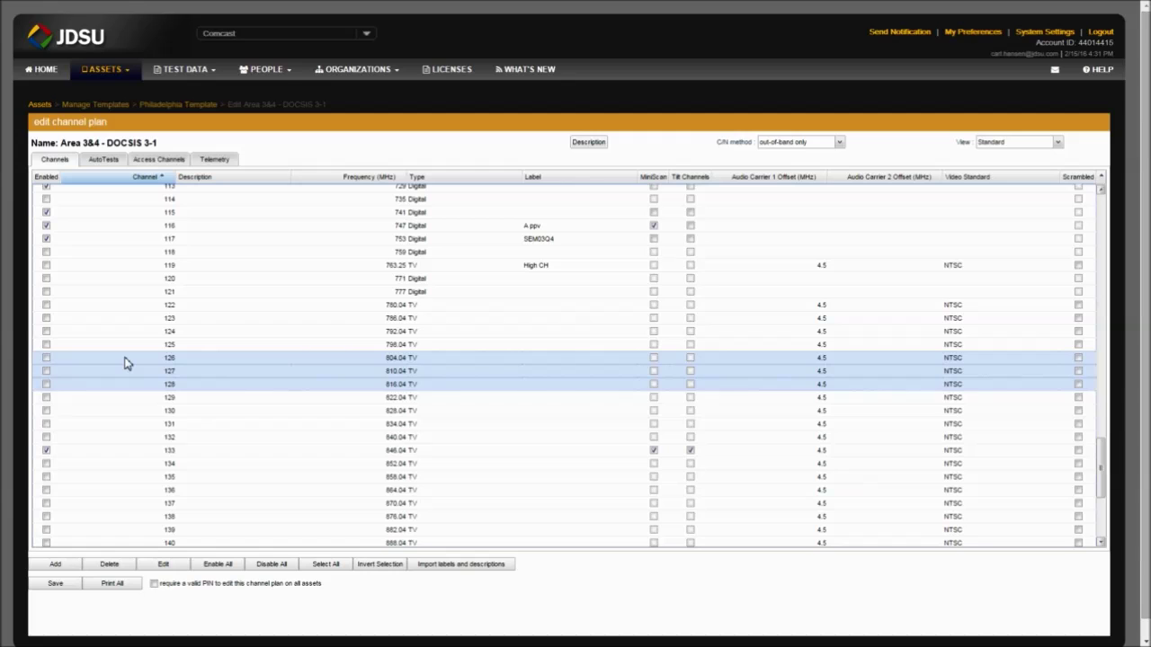
{"action": "key", "text": "shift+Down"}
{"action": "key", "text": "shift+Down"}
{"action": "key", "text": "shift+Down"}
{"action": "key", "text": "shift+Down"}
{"action": "key", "text": "shift+Down"}
{"action": "key", "text": "shift+Down"}
{"action": "key", "text": "shift+Down"}
{"action": "key", "text": "shift+Down"}
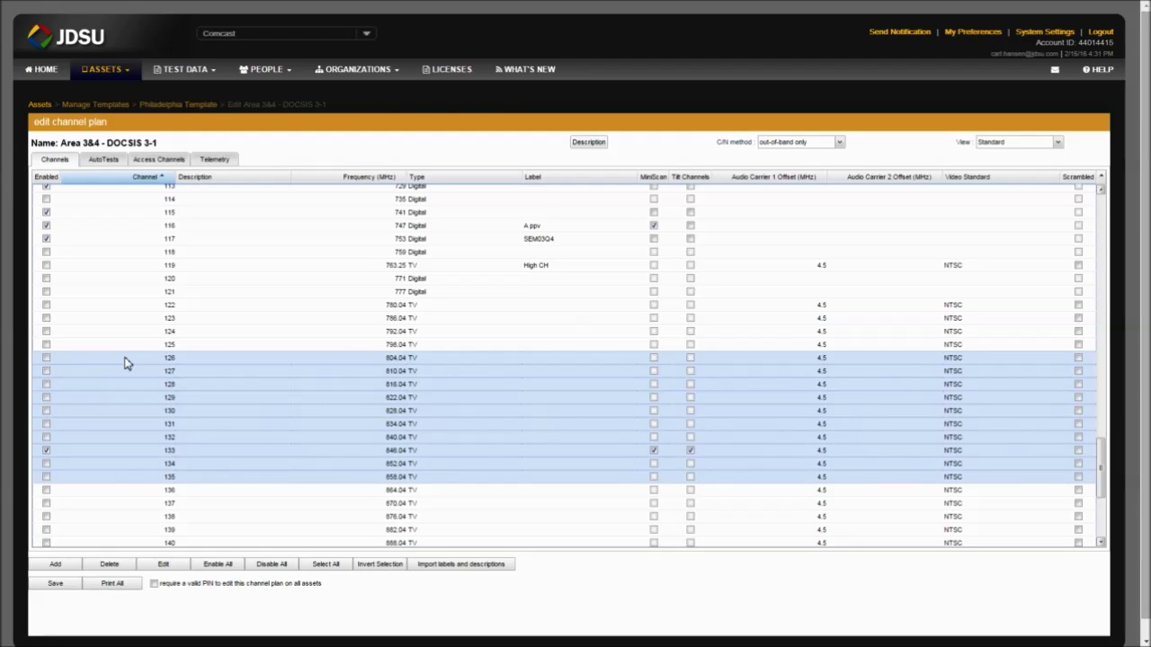
{"action": "key", "text": "shift+Down"}
{"action": "key", "text": "shift+Down"}
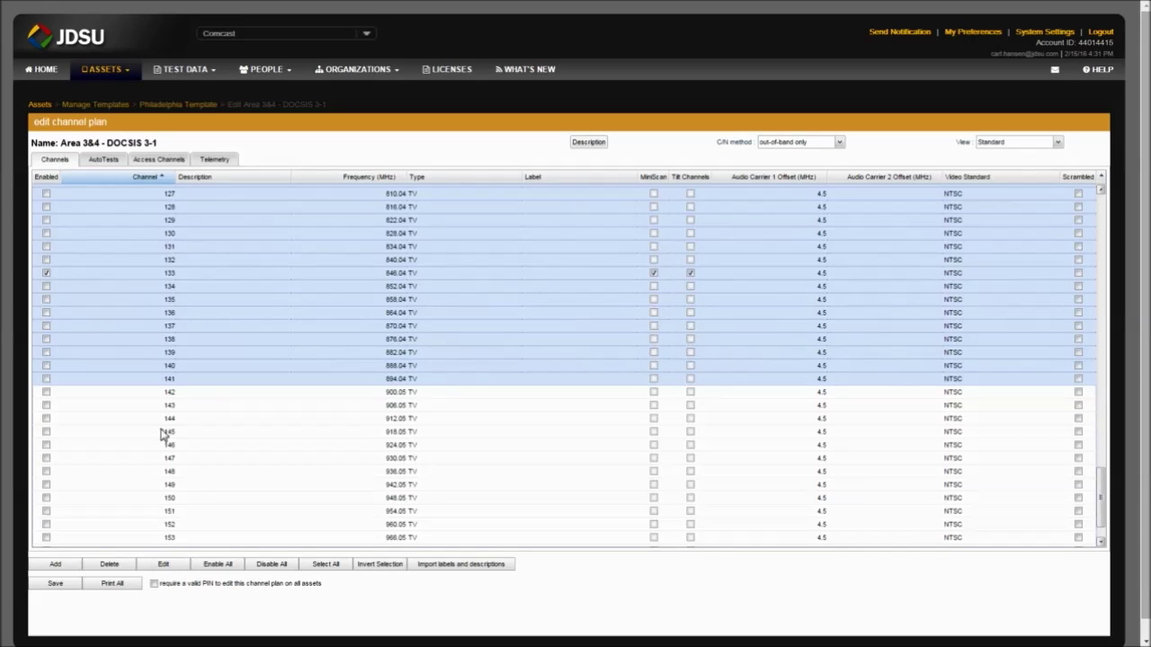
Bulk-edit the selected channels to enabled with type Digital and save.
{"action": "left_click", "coordinate": [163, 567]}
{"action": "left_click", "coordinate": [45, 160]}
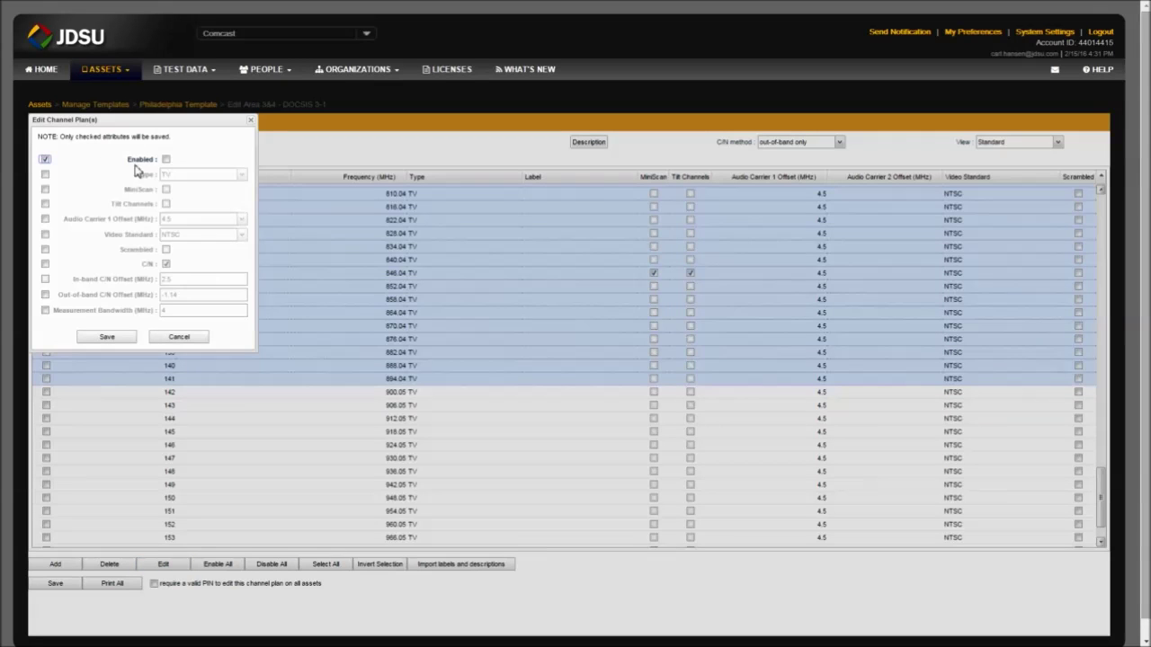
{"action": "left_click", "coordinate": [166, 160]}
{"action": "left_click", "coordinate": [46, 176]}
{"action": "left_click", "coordinate": [236, 182]}
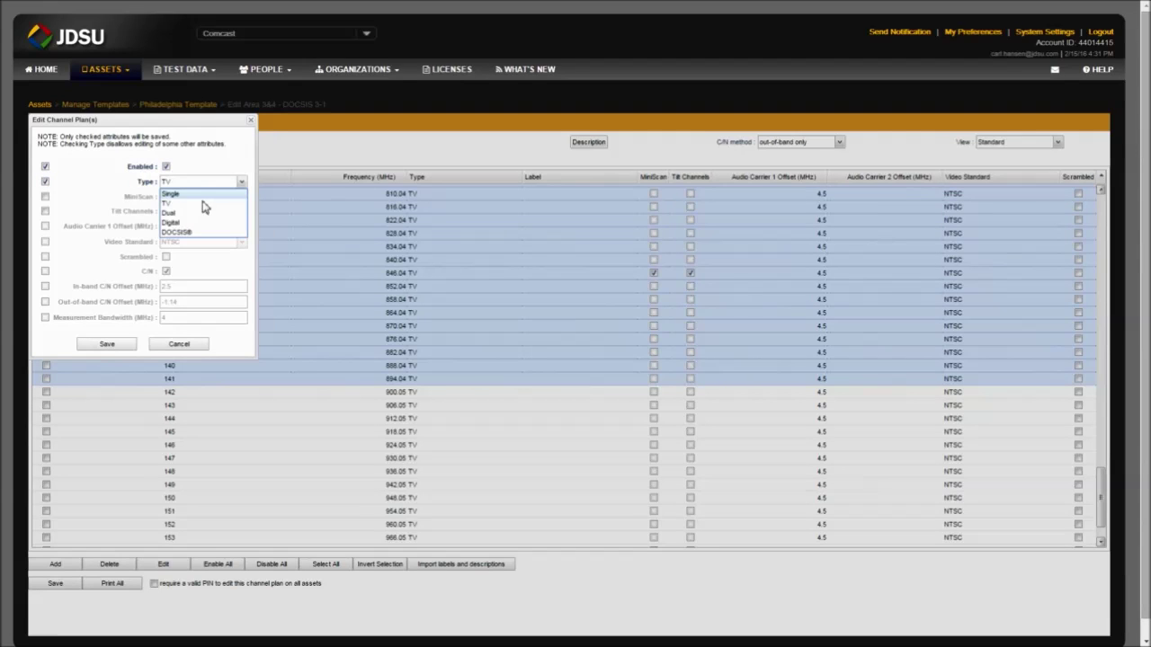
{"action": "left_click", "coordinate": [171, 222]}
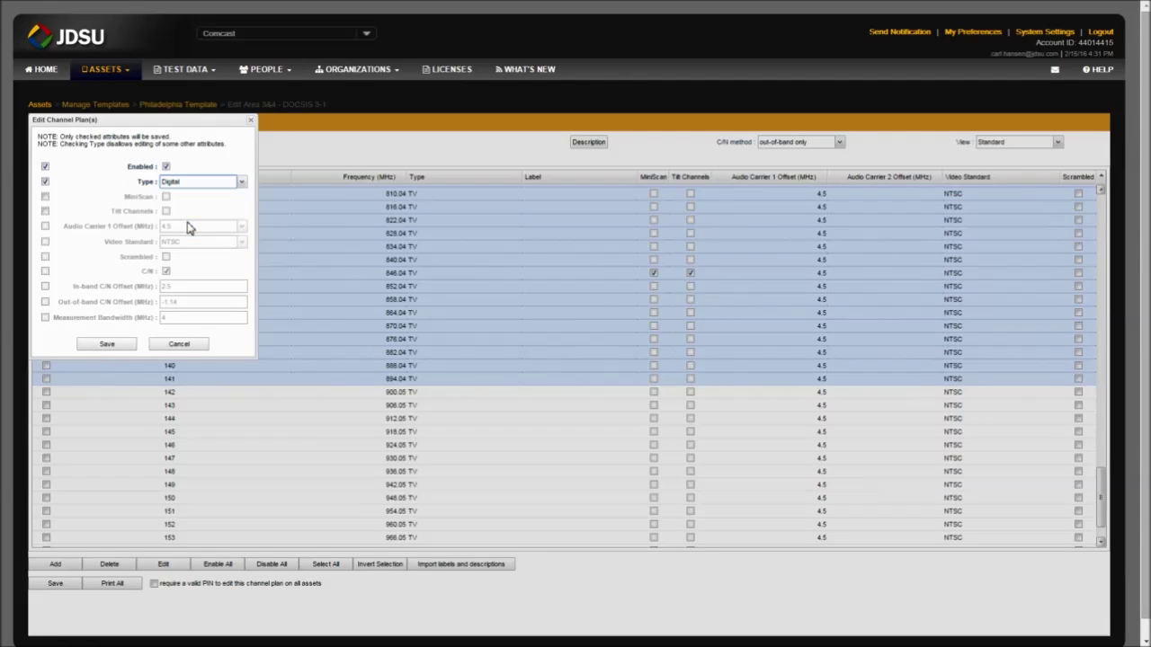
{"action": "left_click", "coordinate": [107, 349]}
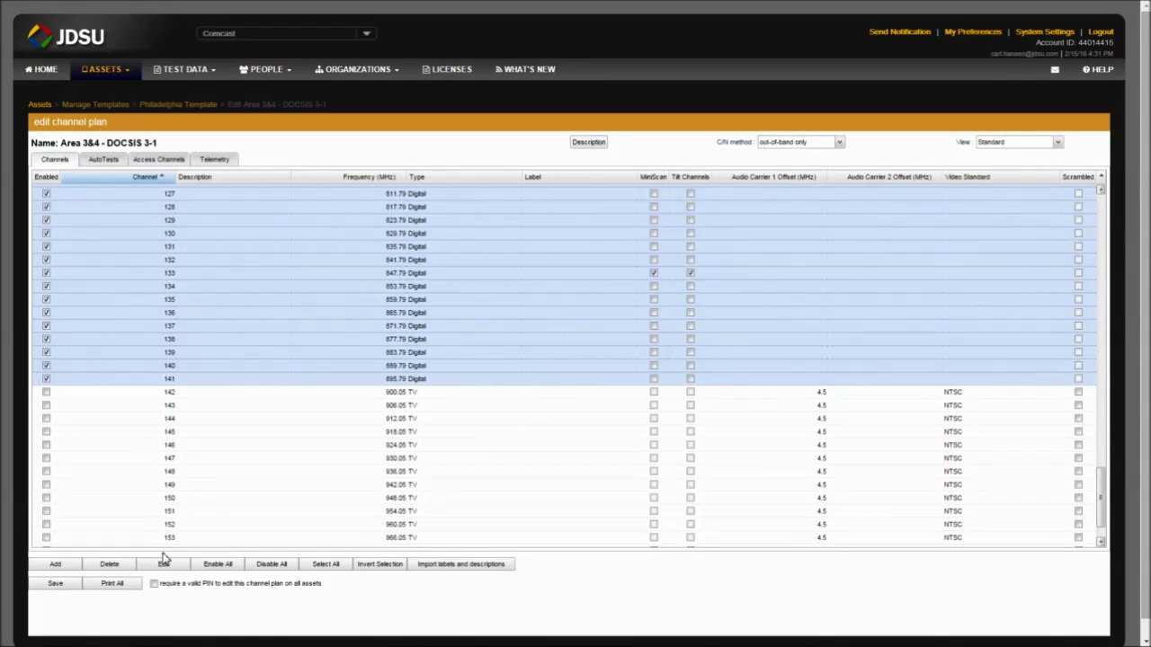
Bulk-edit channels 127–141 to Other modulation and 6 MHz signal bandwidth.
{"action": "left_click", "coordinate": [164, 563]}
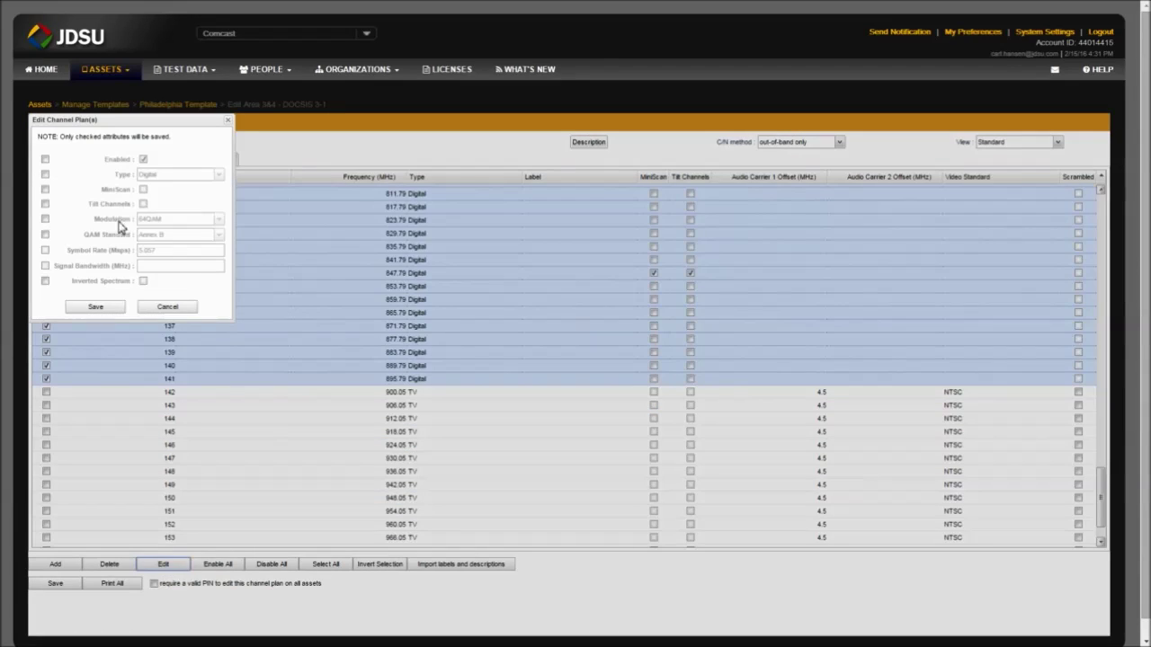
{"action": "left_click", "coordinate": [45, 221]}
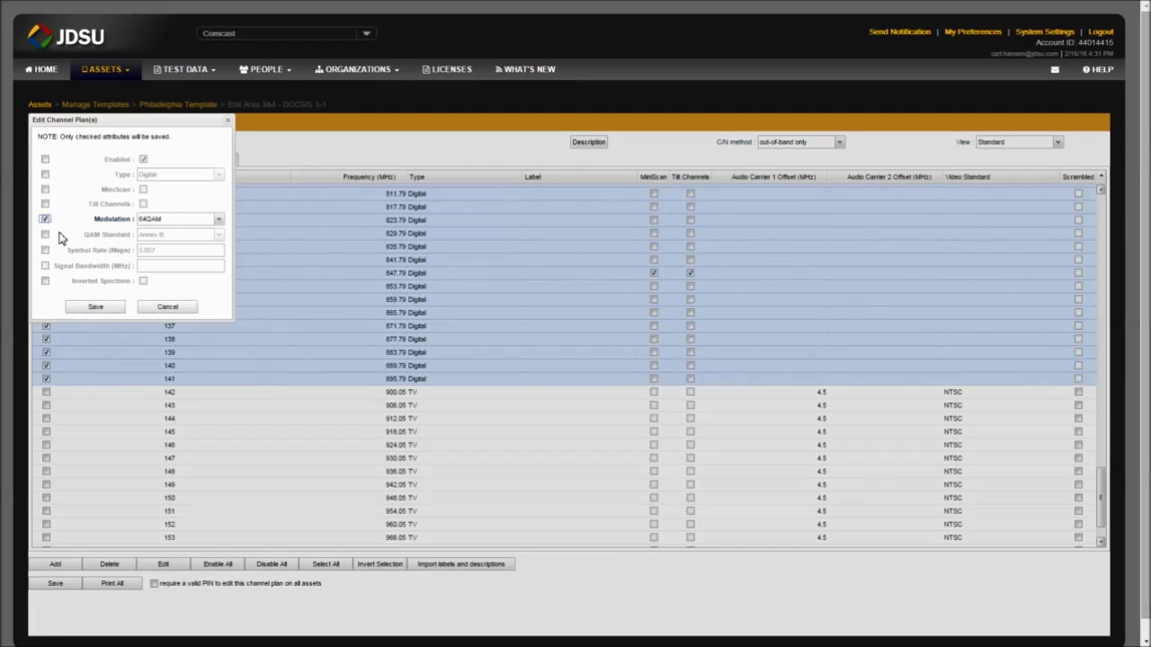
{"action": "left_click", "coordinate": [176, 222]}
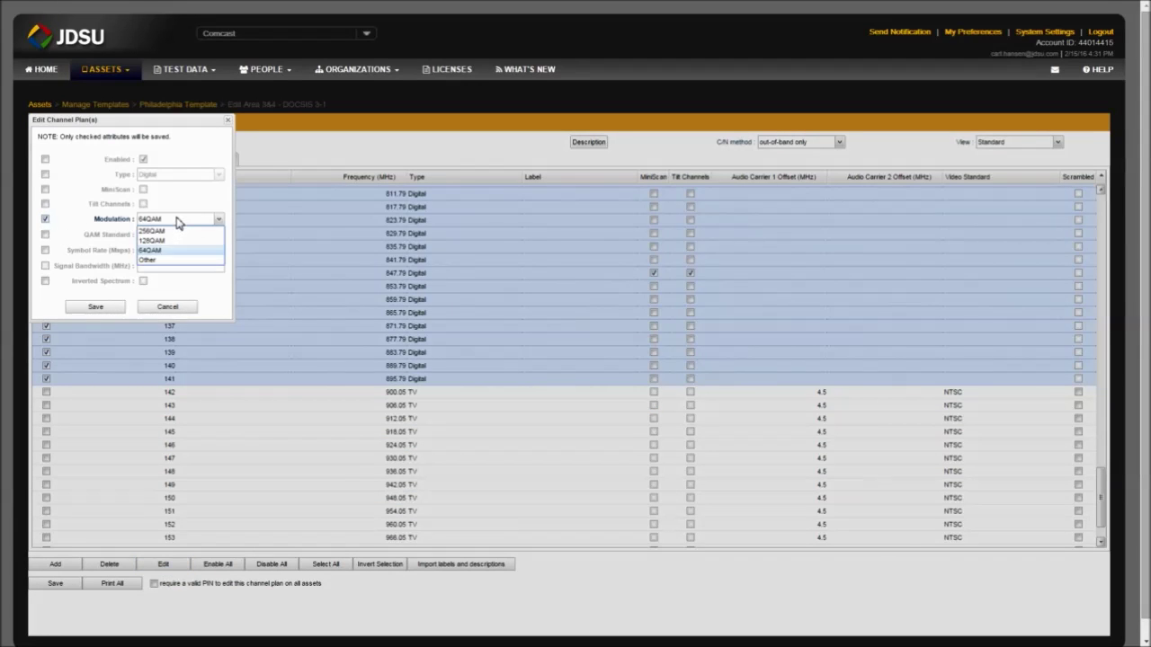
{"action": "left_click", "coordinate": [178, 260]}
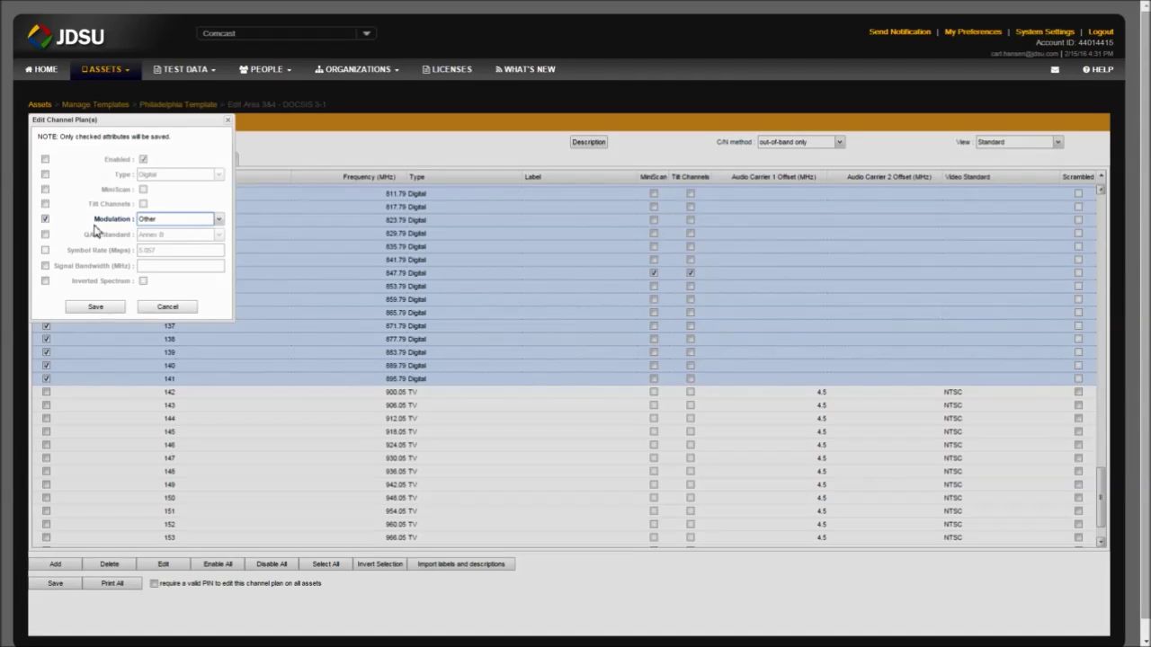
{"action": "left_click", "coordinate": [45, 269]}
{"action": "left_click", "coordinate": [166, 267]}
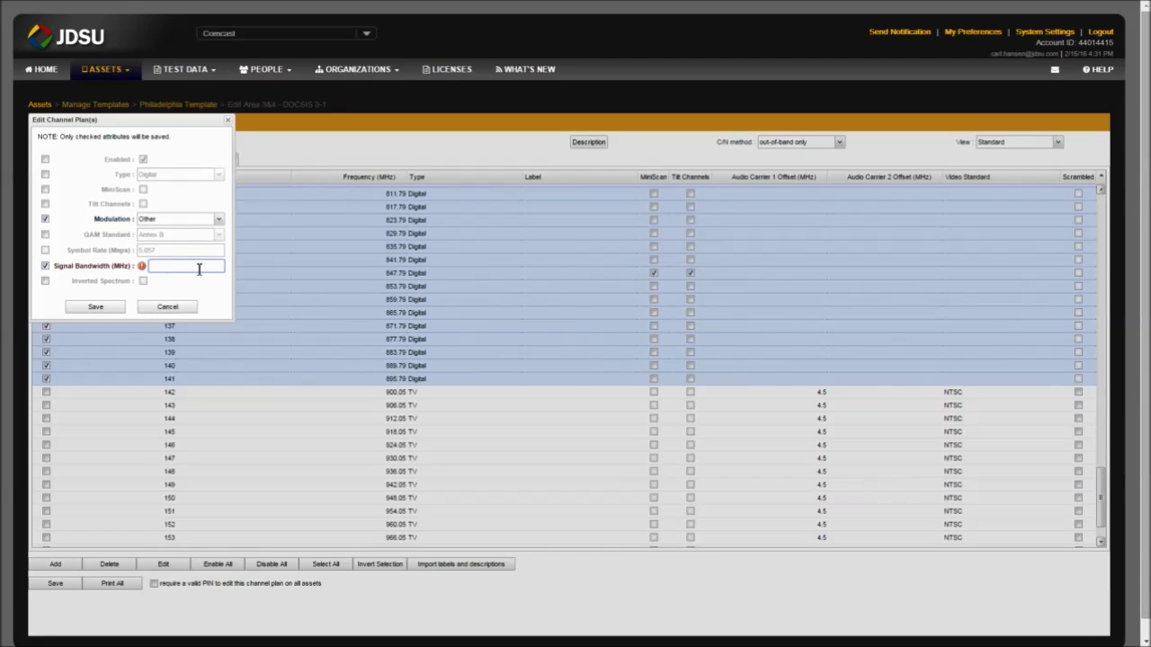
{"action": "type", "text": "6"}
{"action": "left_click", "coordinate": [95, 309]}
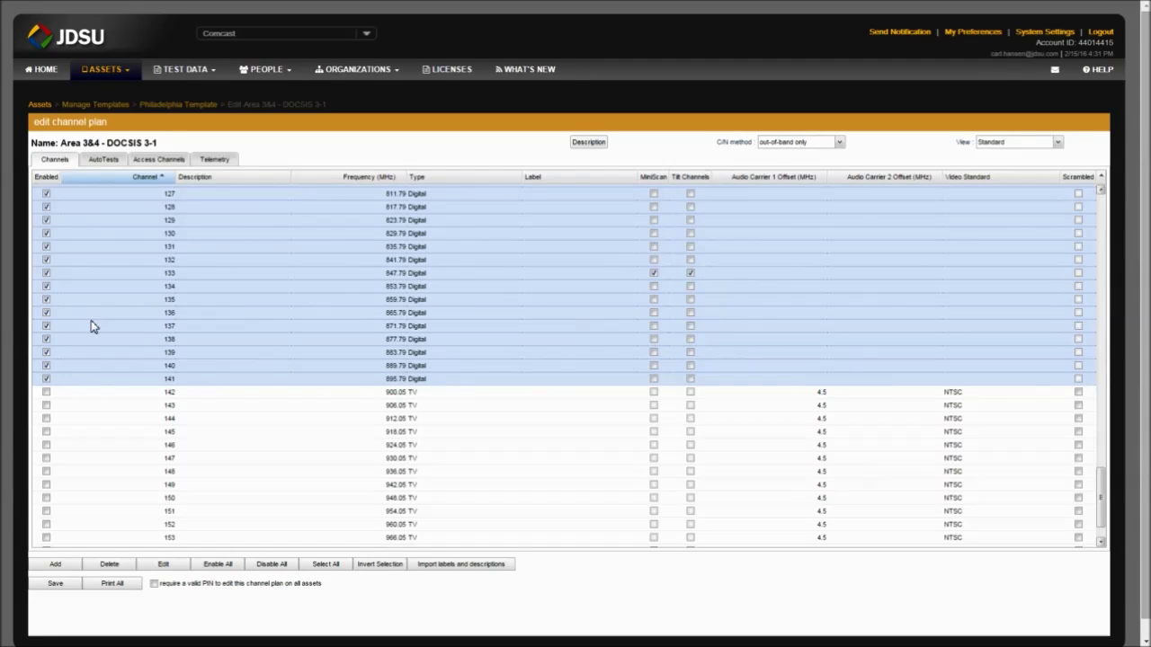
Save the edited plan and start deploying 'Area 3&4 - DOCSIS 3-1' to assets.
{"action": "left_click", "coordinate": [56, 586]}
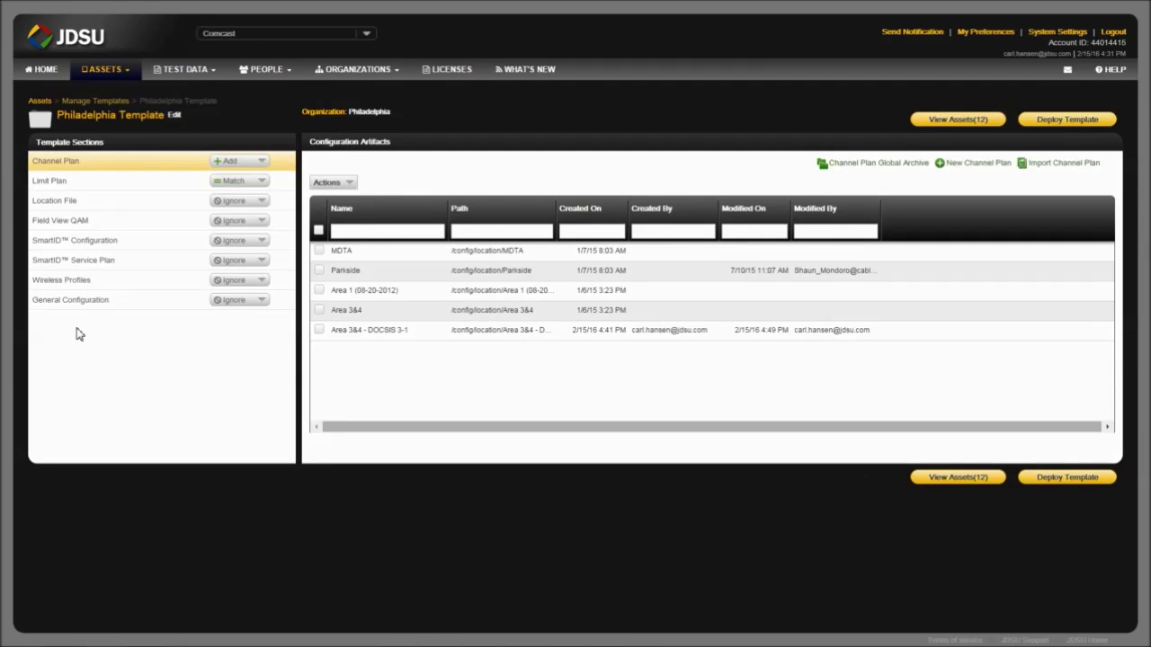
{"action": "left_click", "coordinate": [319, 331]}
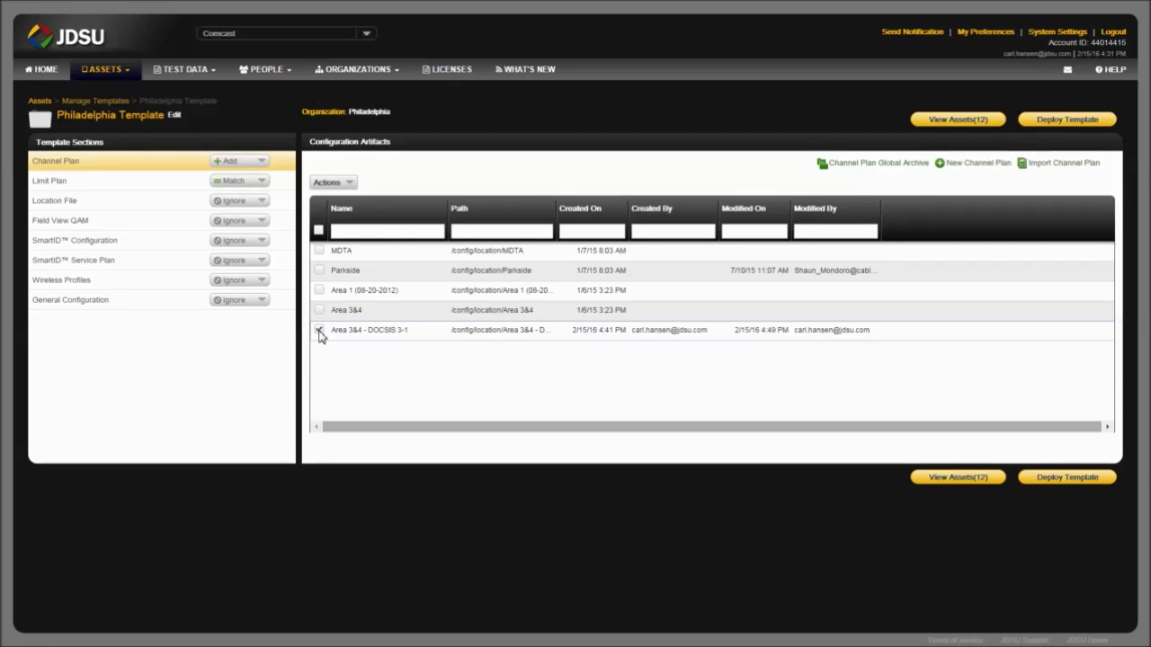
{"action": "left_click", "coordinate": [334, 182]}
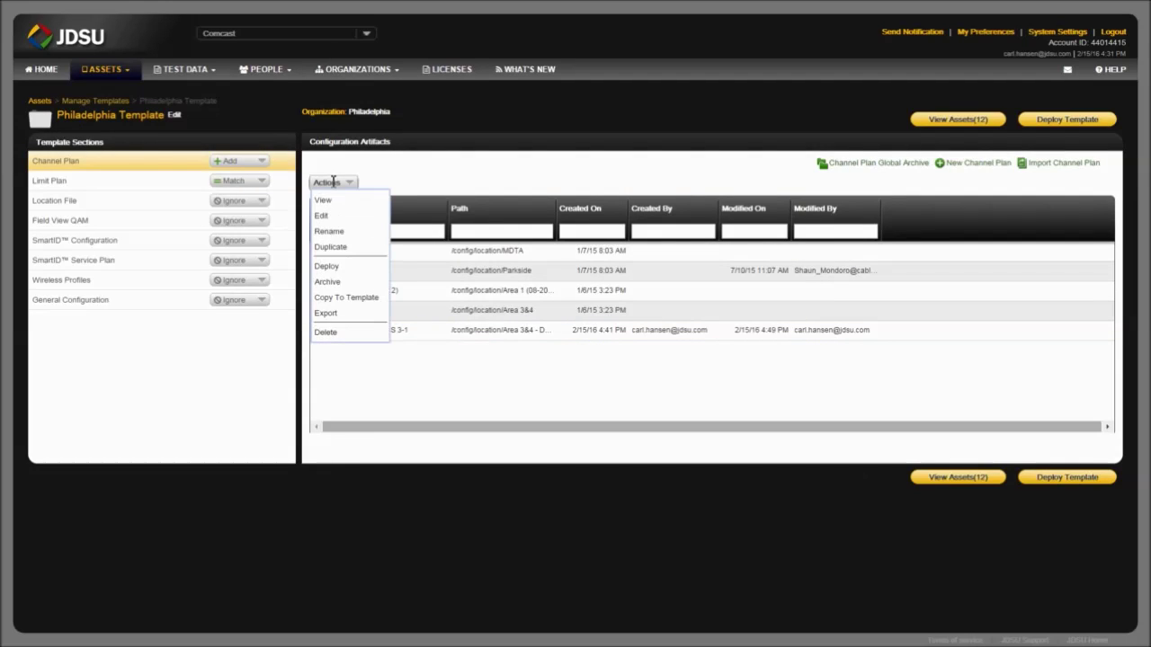
{"action": "left_click", "coordinate": [334, 267]}
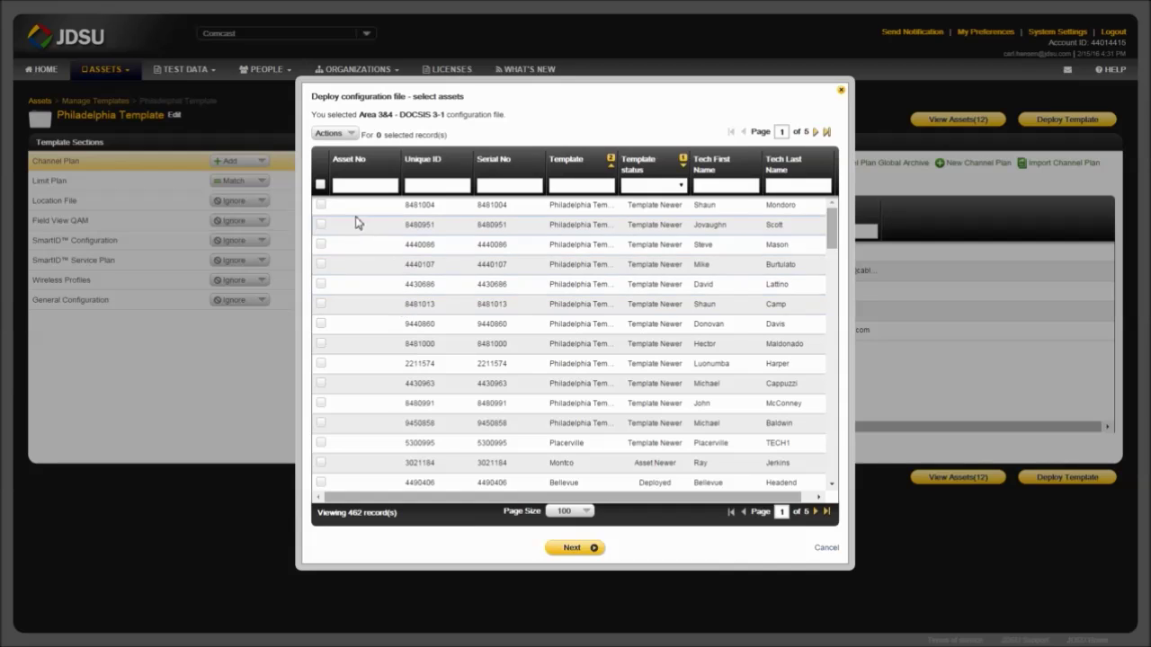
Select all listed assets and confirm deploying the plan to 100 assets.
{"action": "left_click", "coordinate": [320, 184]}
{"action": "left_click", "coordinate": [571, 549]}
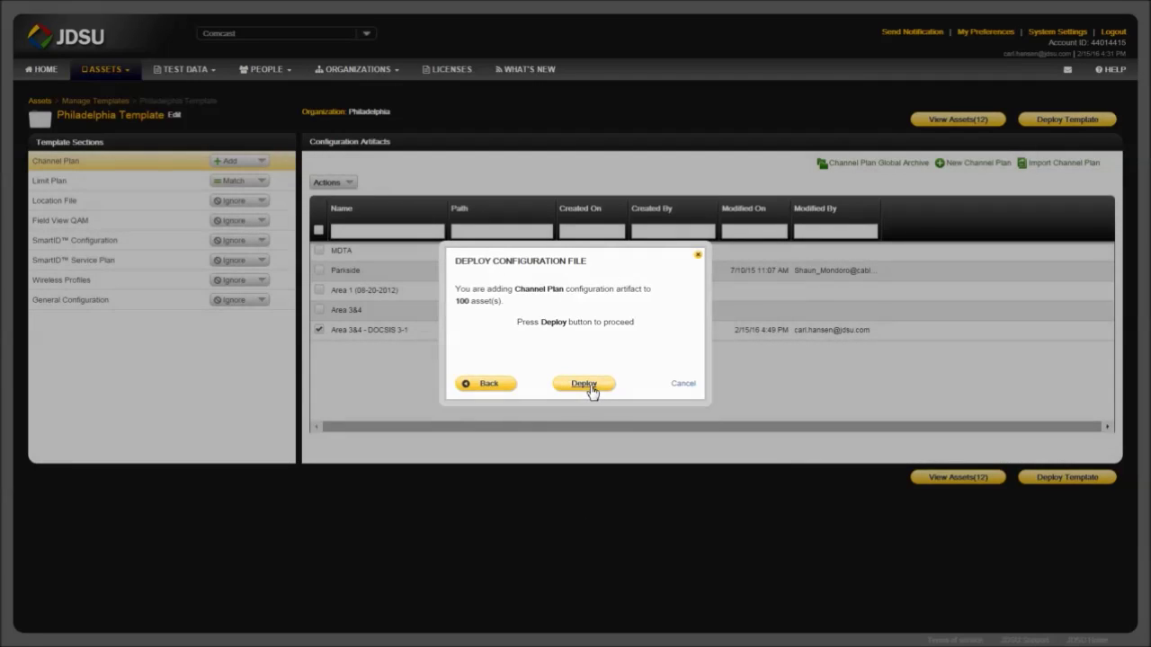
{"action": "left_click", "coordinate": [592, 388]}
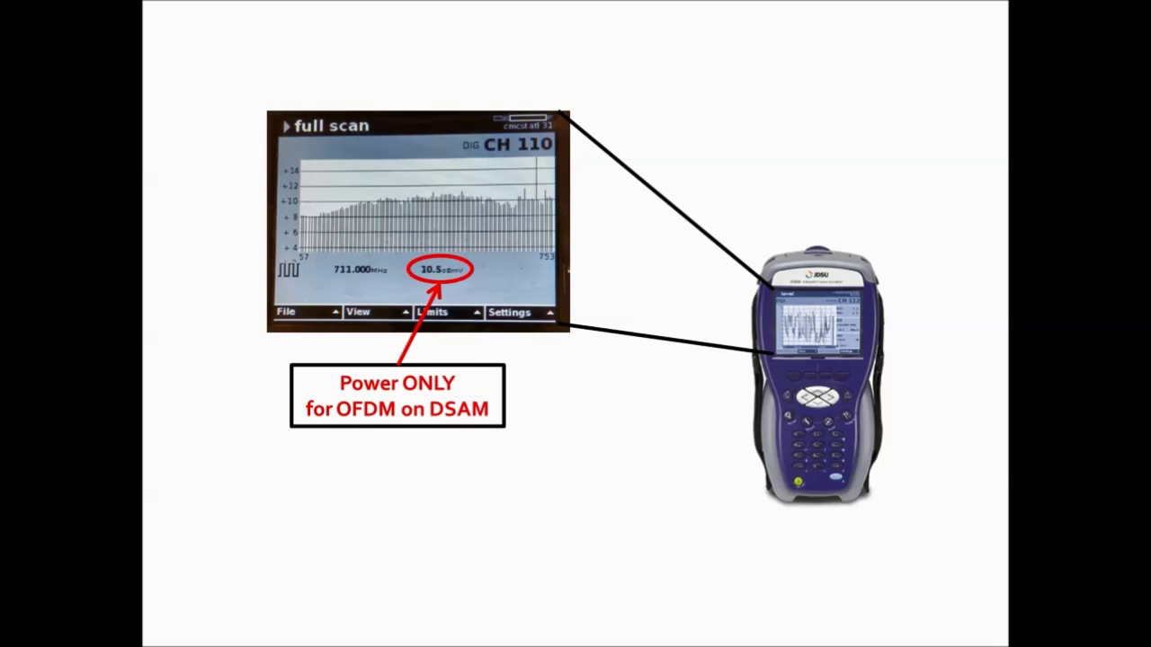
Advance the presentation past the ChannelCheck slide to the VIAVI meter slide.
{"action": "key", "text": "Right"}
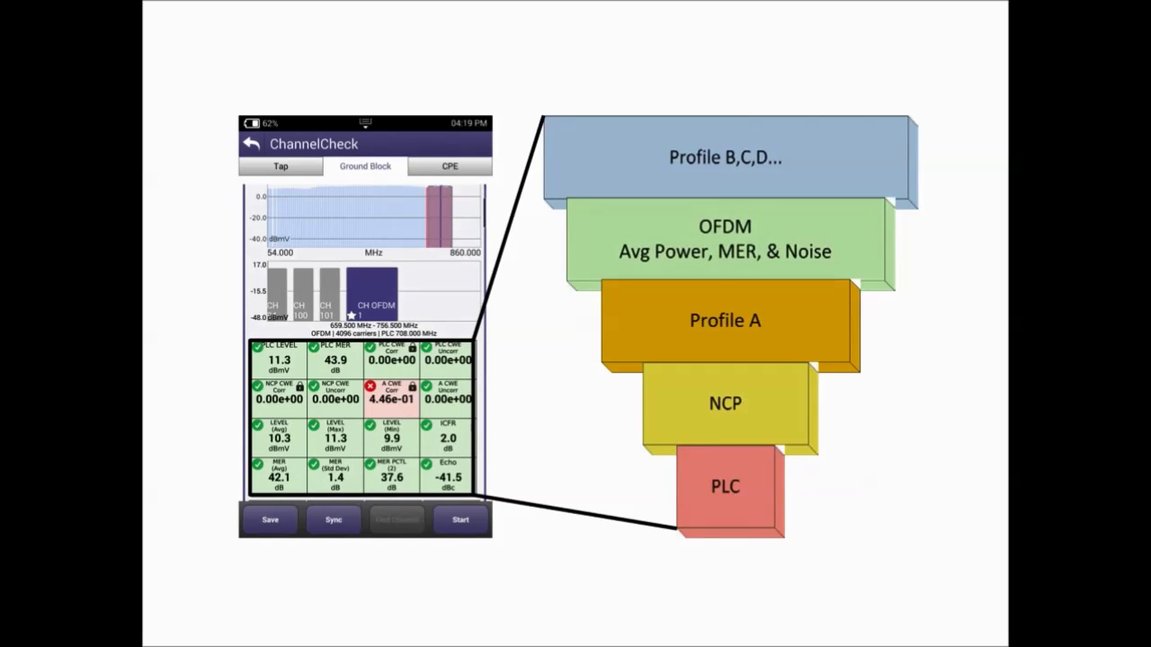
{"action": "key", "text": "Right"}
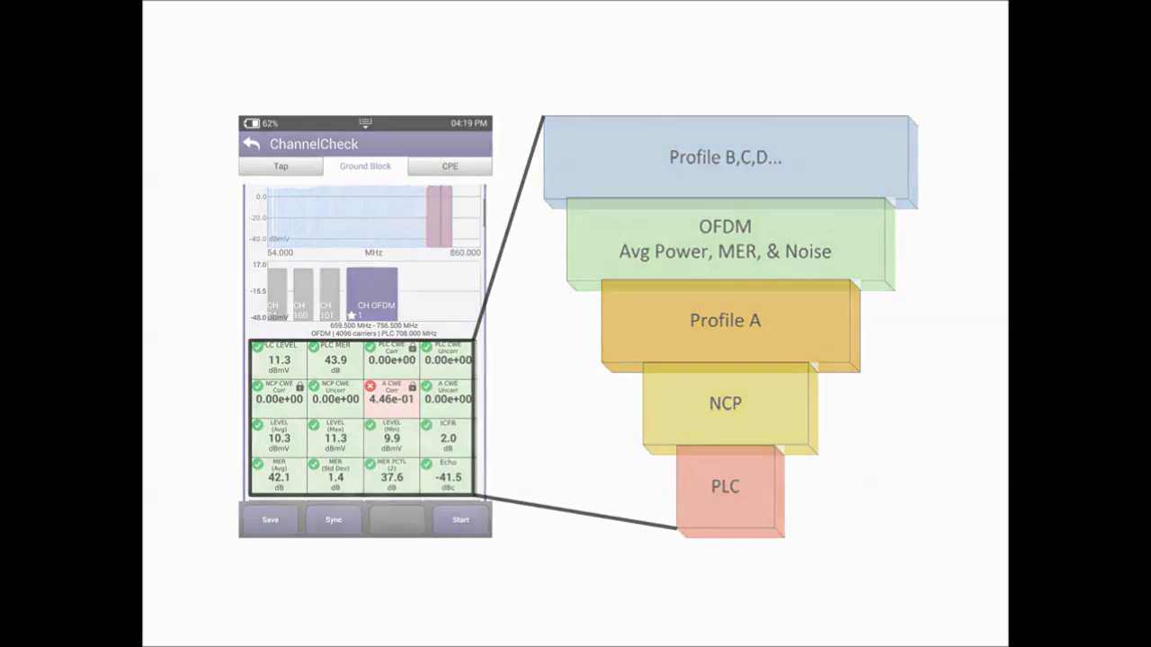